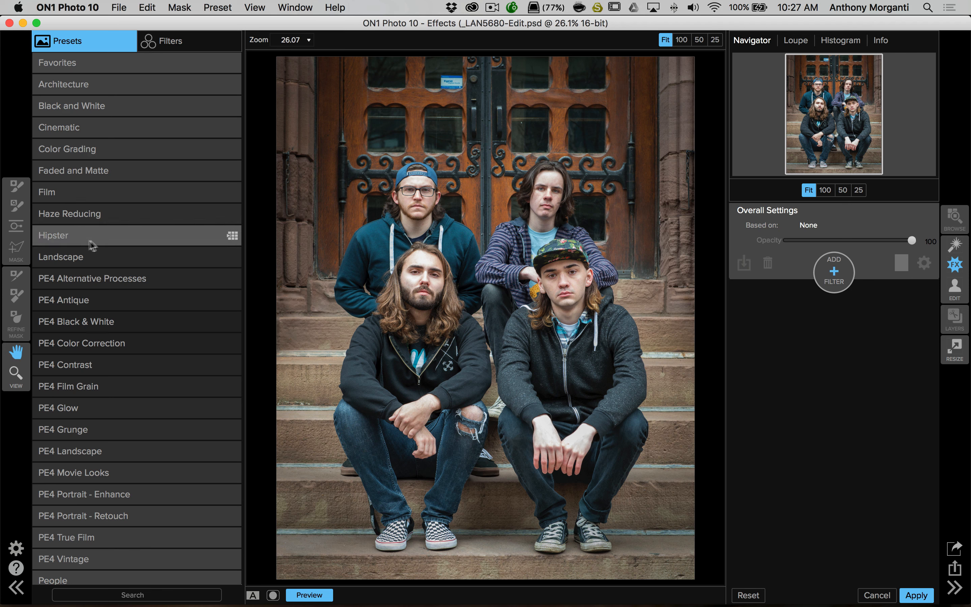
Apply the Caution preset from the Urban preset category to the photo
scroll(96, 293, "down", 5)
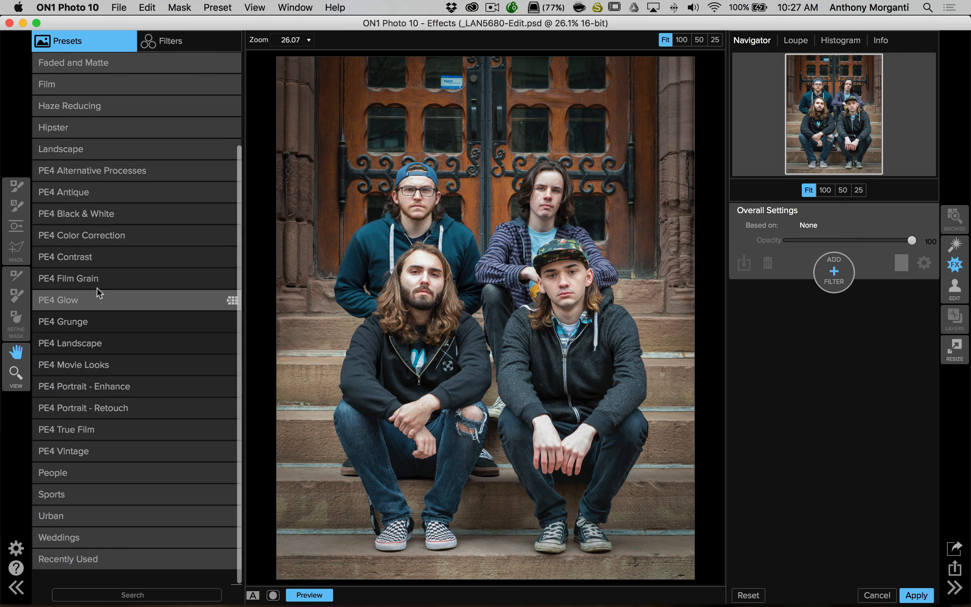
left_click(60, 514)
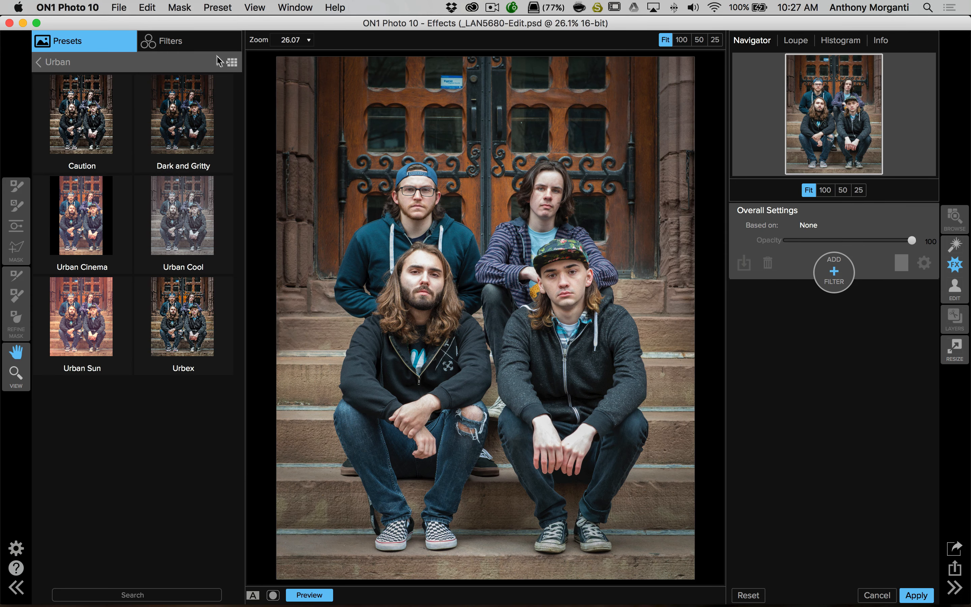
left_click(232, 63)
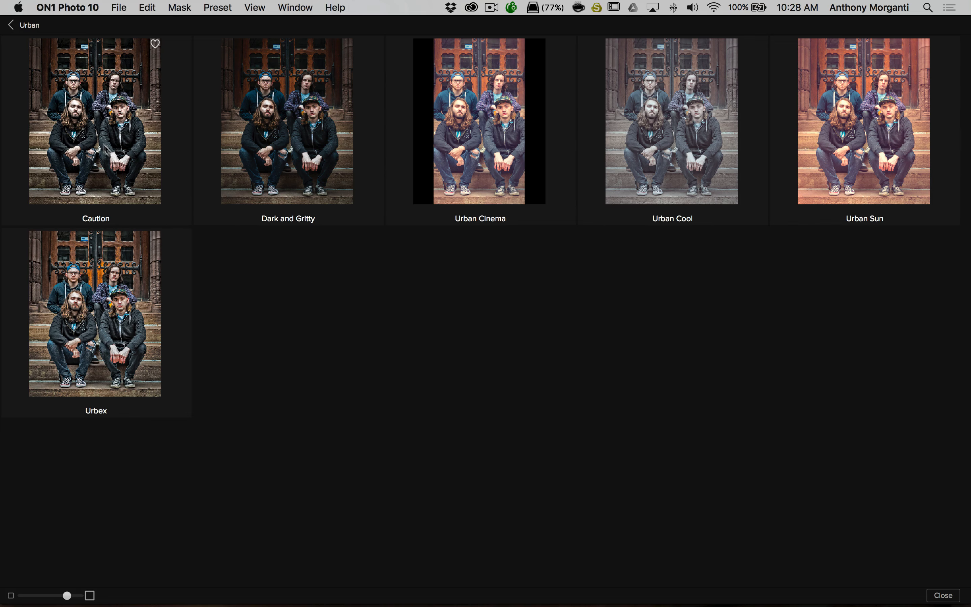
left_click(104, 133)
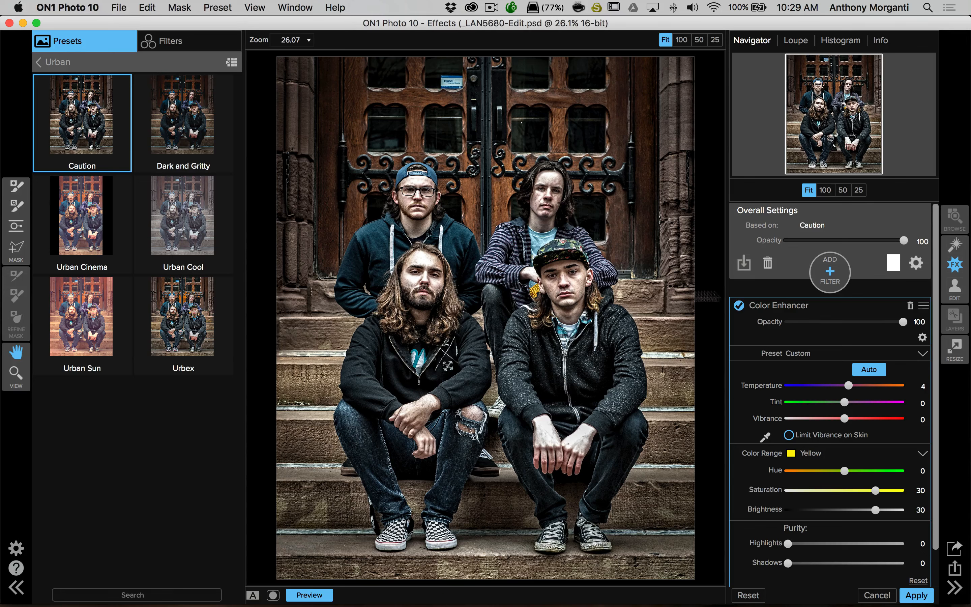
Switch off the Color Enhancer filter, and toggle Grunge and Dynamic Contrast off and back on to compare their effects
left_click(851, 306)
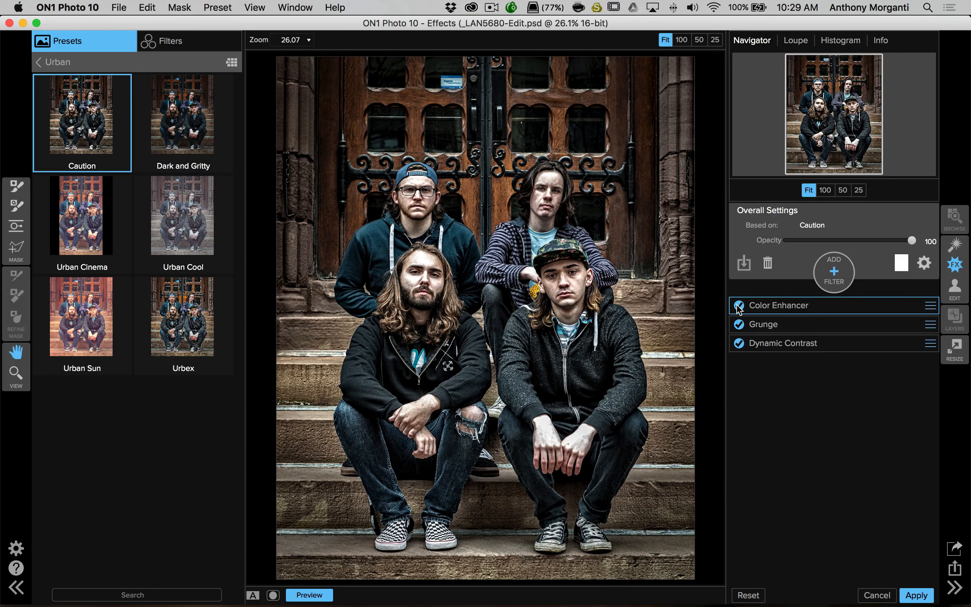
left_click(750, 314)
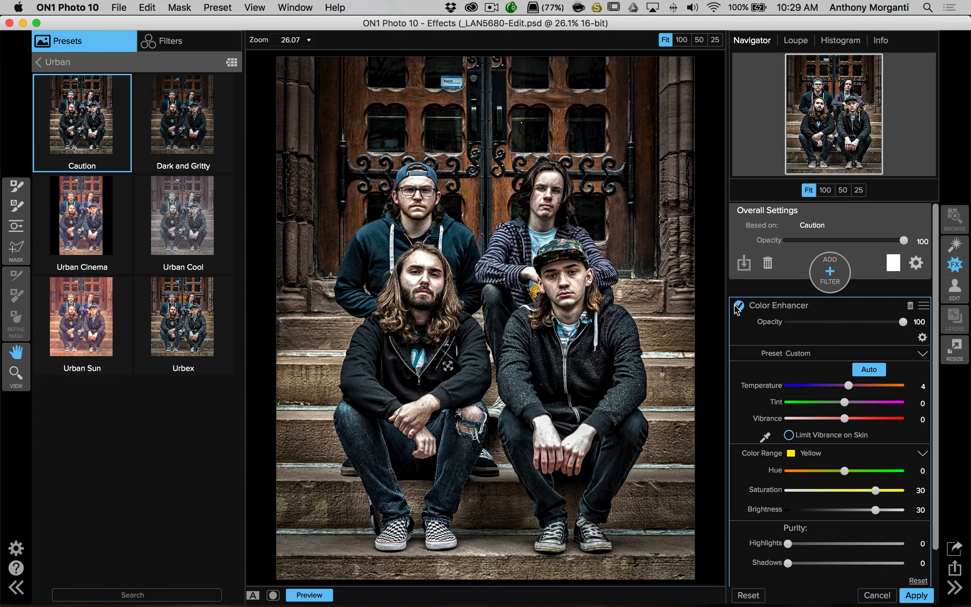
left_click(738, 307)
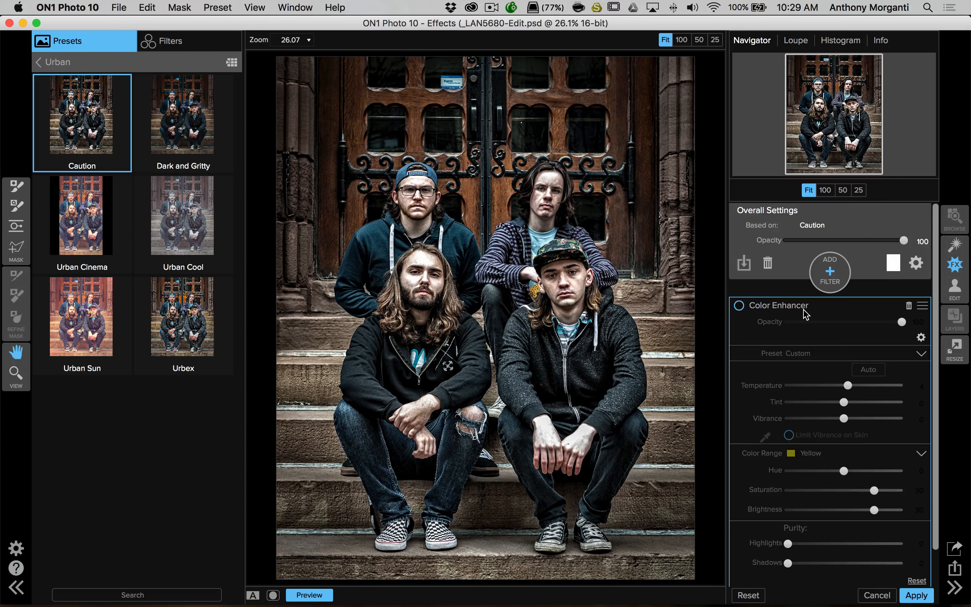
scroll(805, 315, "down", 2)
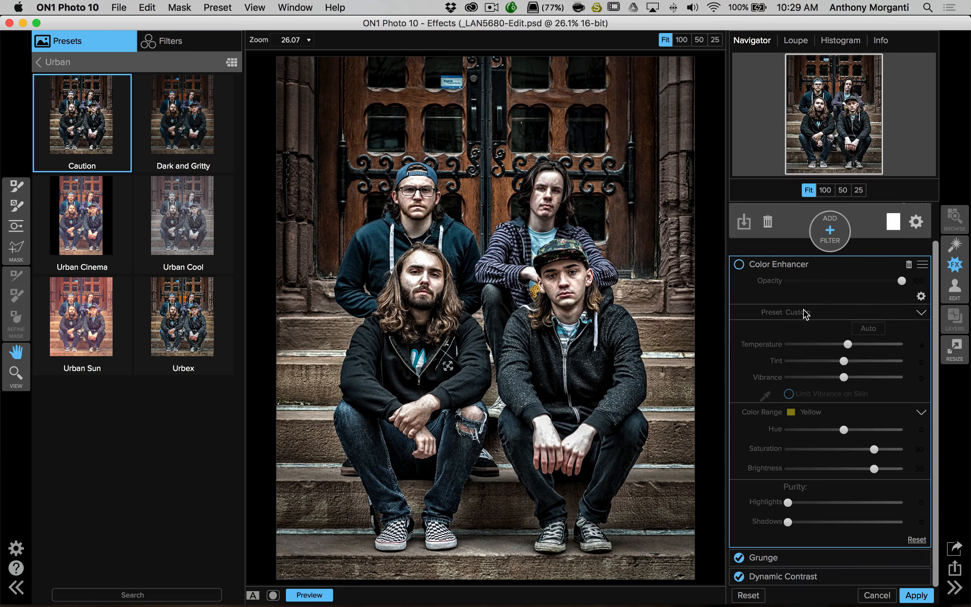
left_click(738, 557)
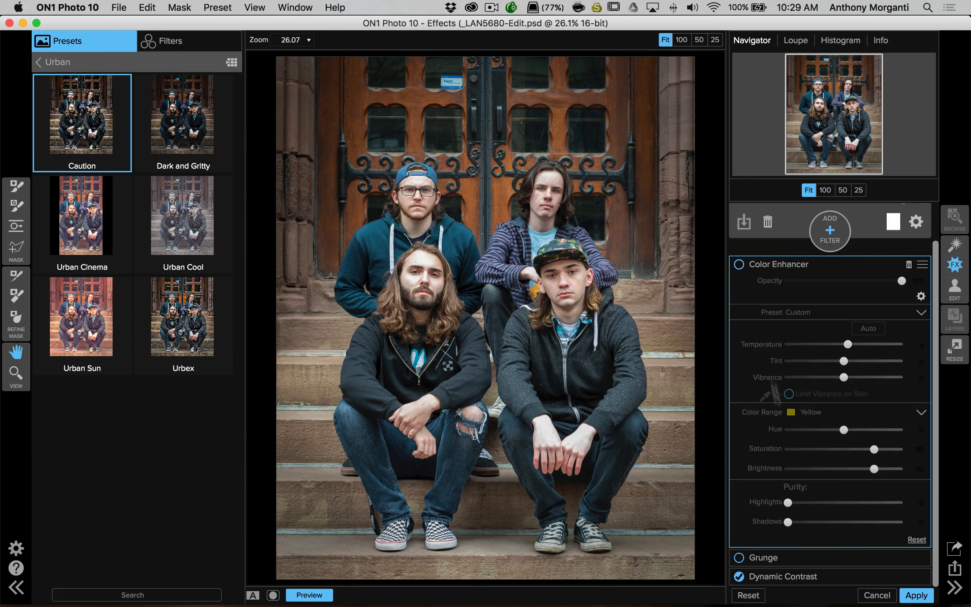
left_click(740, 576)
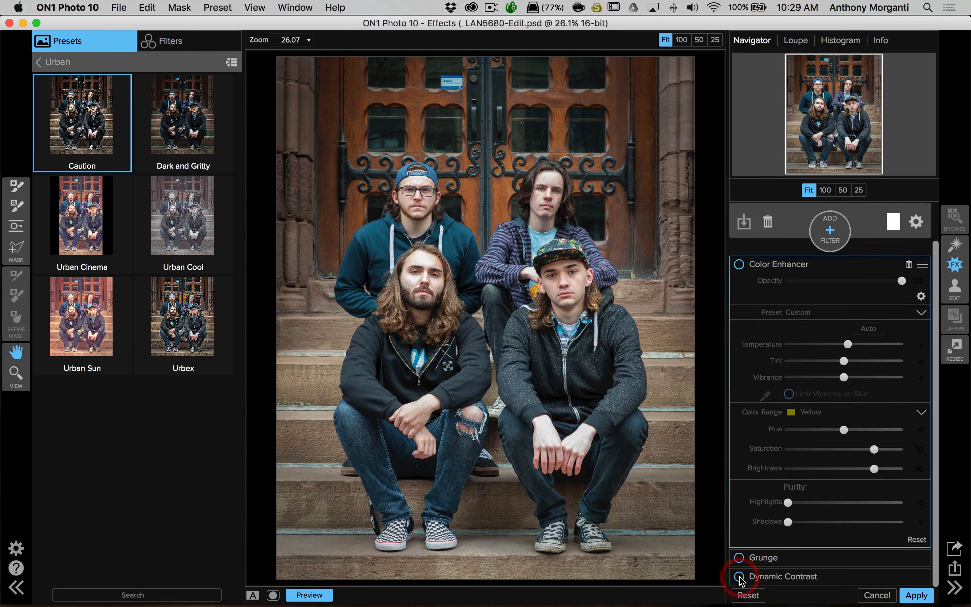
left_click(739, 558)
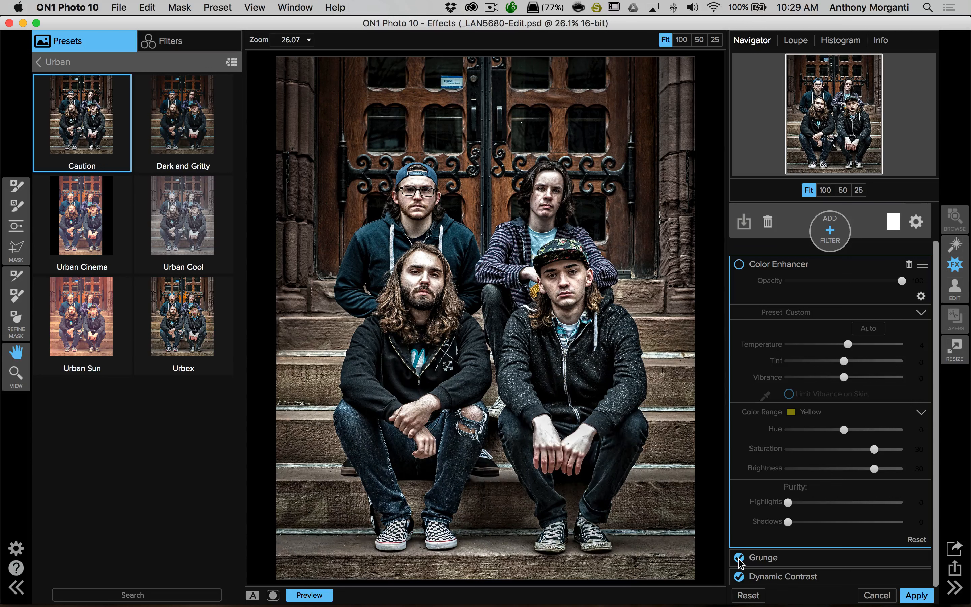
Switch off the Grunge filter and open the Dynamic Contrast filter's settings
left_click(739, 264)
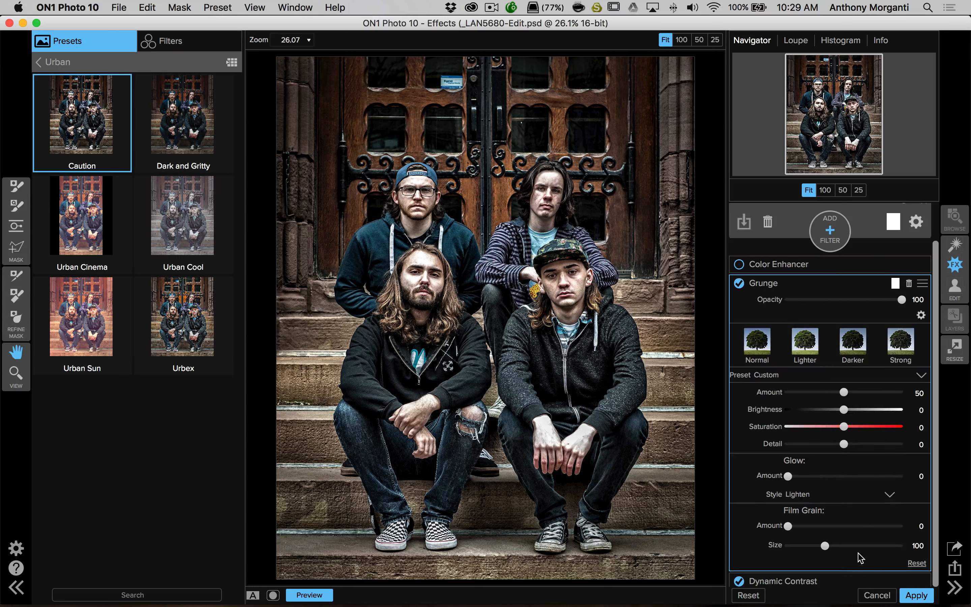
left_click(741, 282)
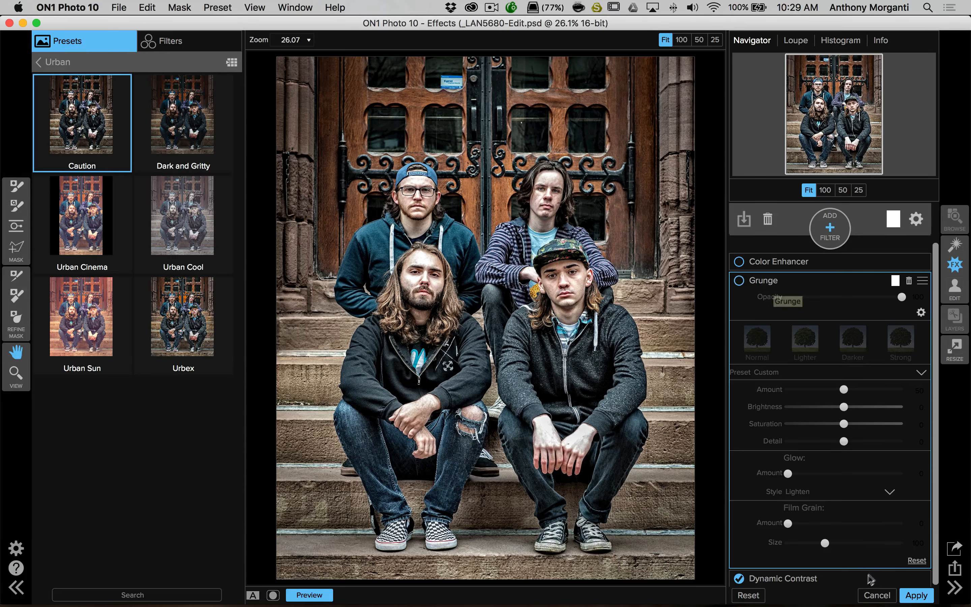
left_click(831, 577)
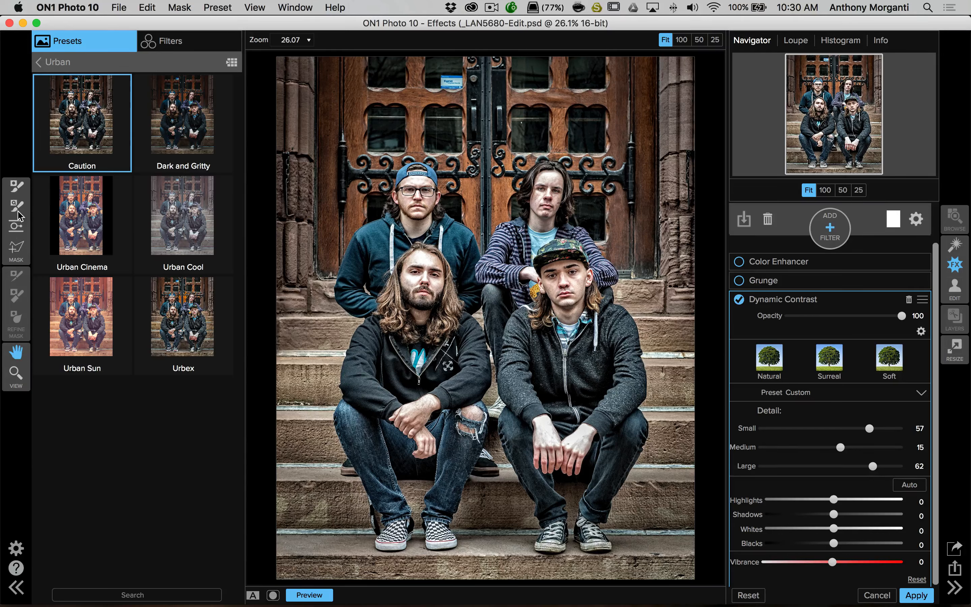
Activate the Masking Brush for the Dynamic Contrast filter, keeping its mode on Paint Out
left_click(14, 187)
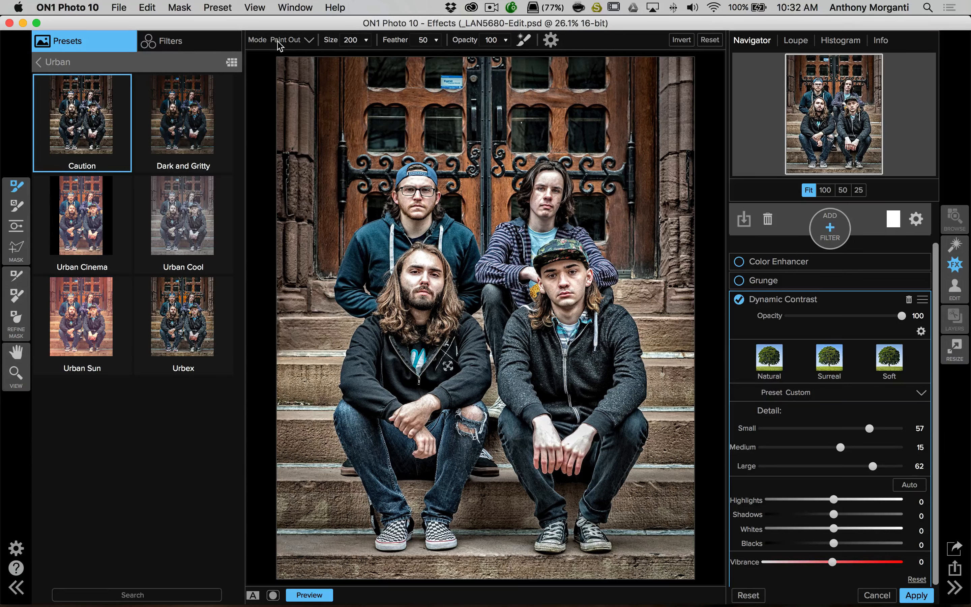
left_click(310, 44)
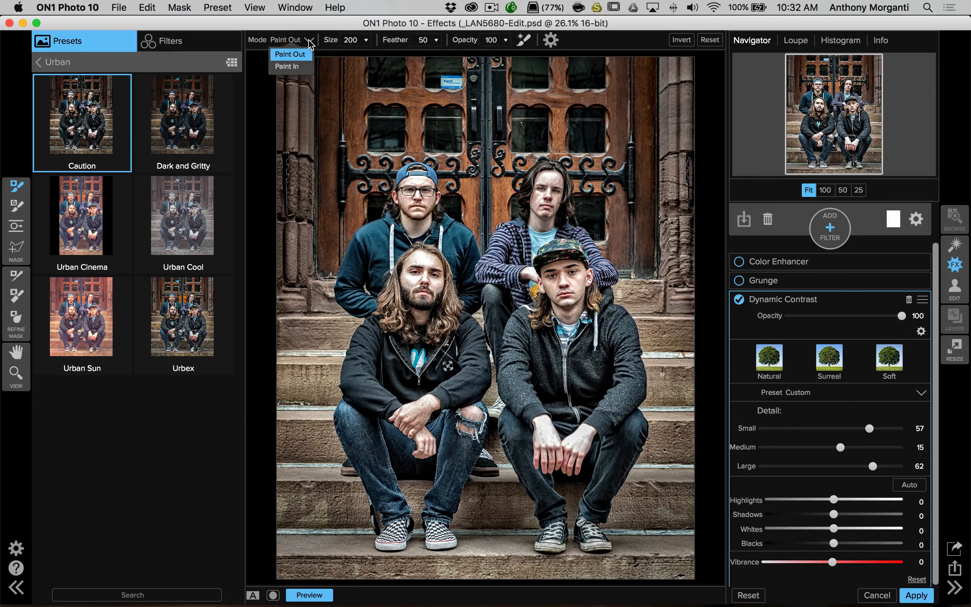
left_click(311, 40)
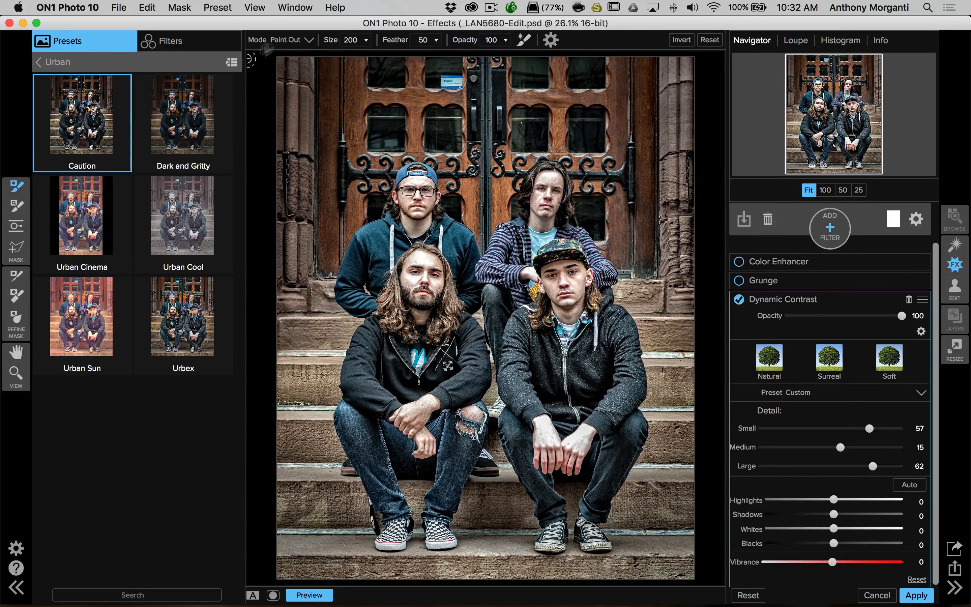
Toggle the brush's Perfect Brush option on and off and review its additional brush options
left_click(350, 40)
left_click(523, 40)
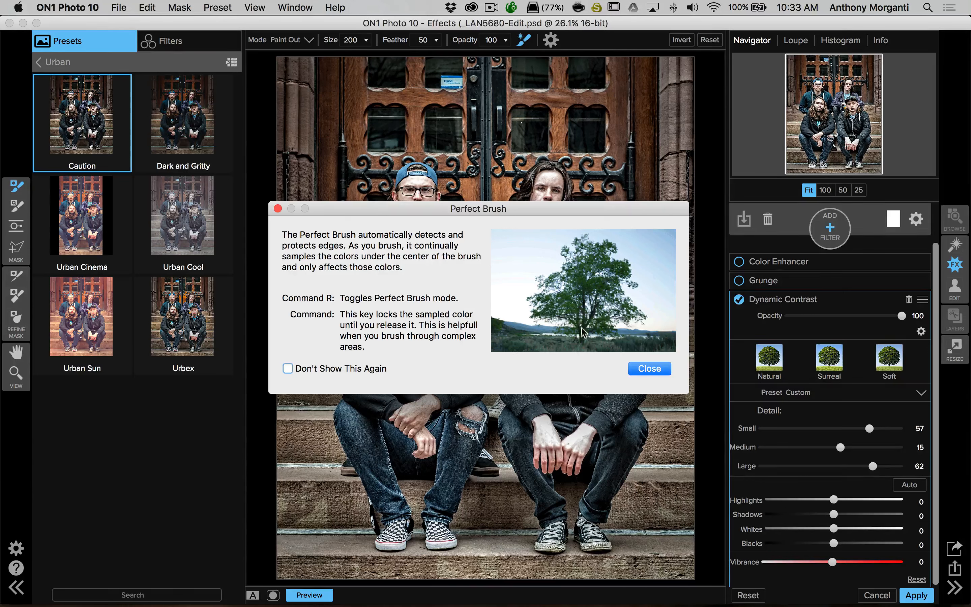
left_click(628, 367)
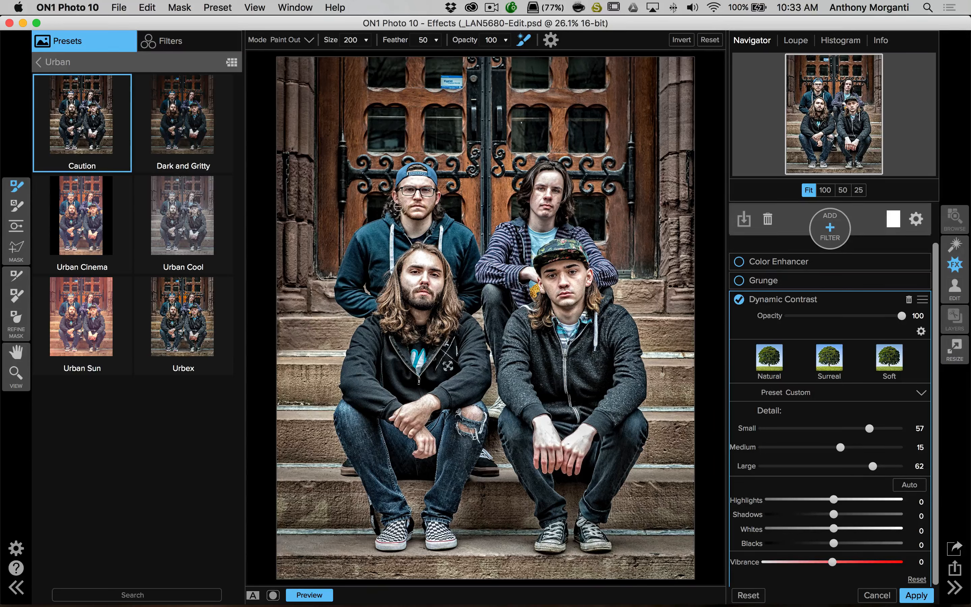
left_click(524, 41)
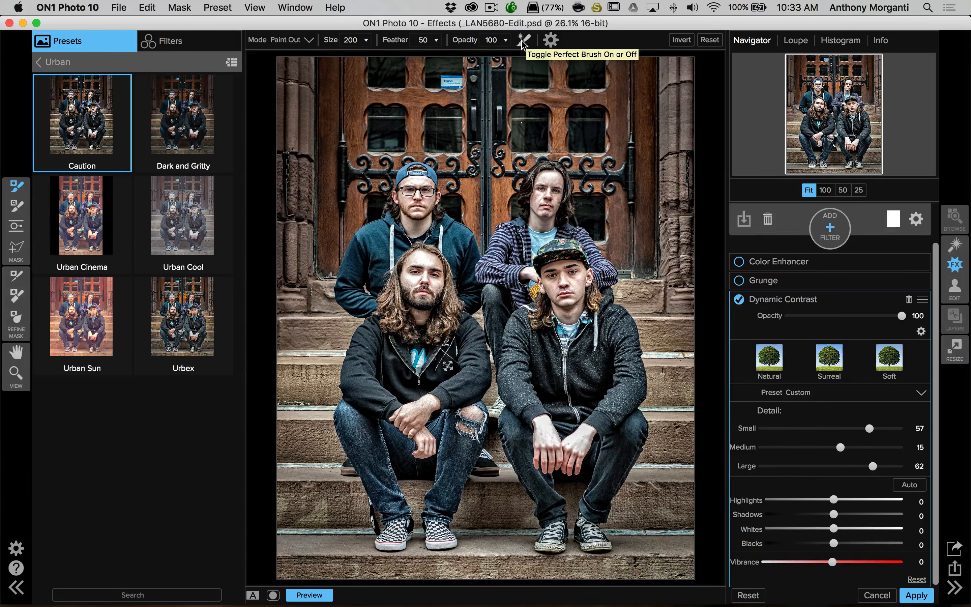
left_click(551, 40)
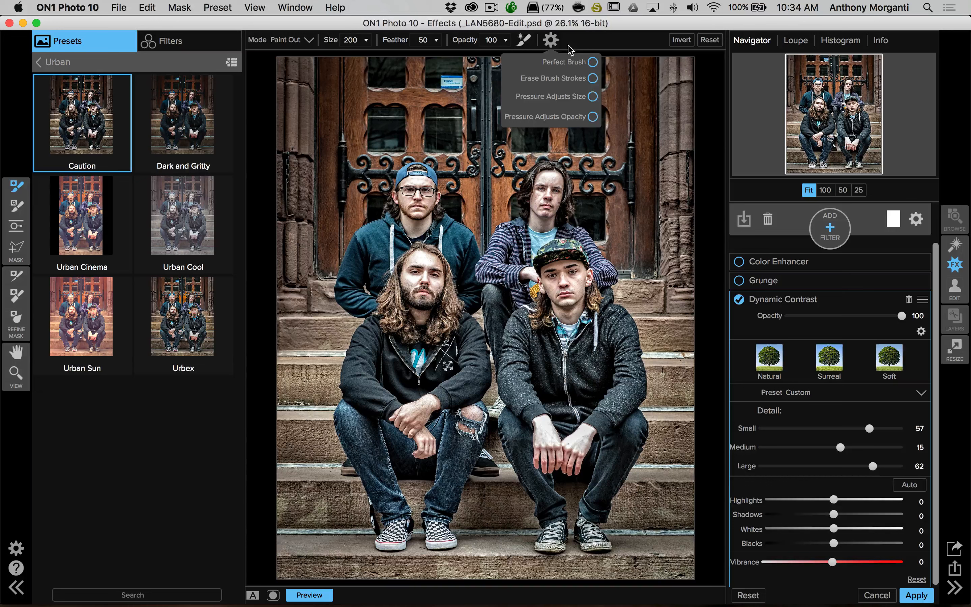
left_click(551, 40)
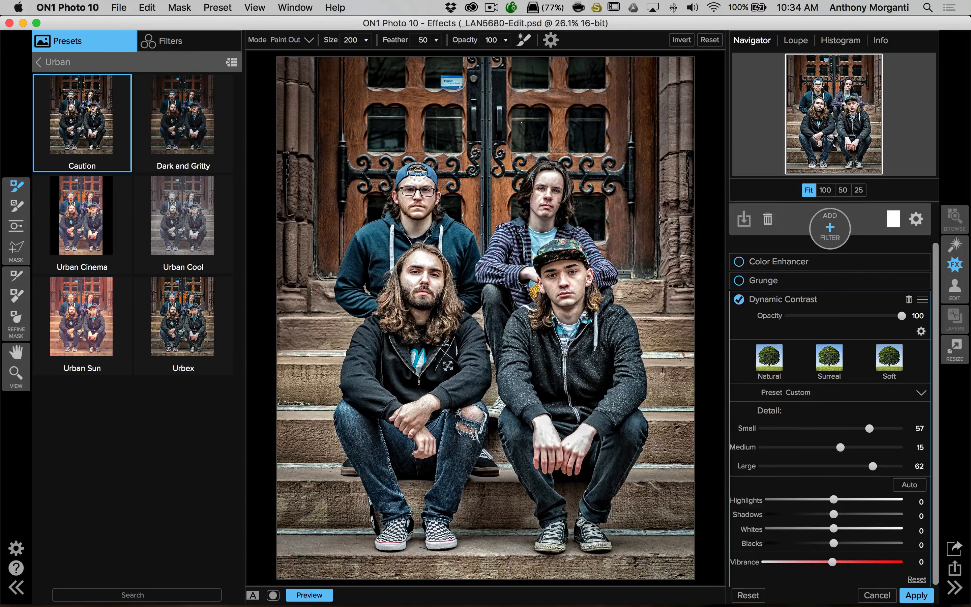
Paint the Dynamic Contrast effect off the four men's faces and show the filter's mask options
mouse_move(407, 179)
left_mouse_down()
mouse_move(425, 186)
mouse_move(414, 185)
mouse_move(424, 198)
mouse_move(410, 212)
mouse_move(430, 202)
mouse_move(415, 225)
mouse_move(423, 223)
mouse_move(417, 193)
left_mouse_up()
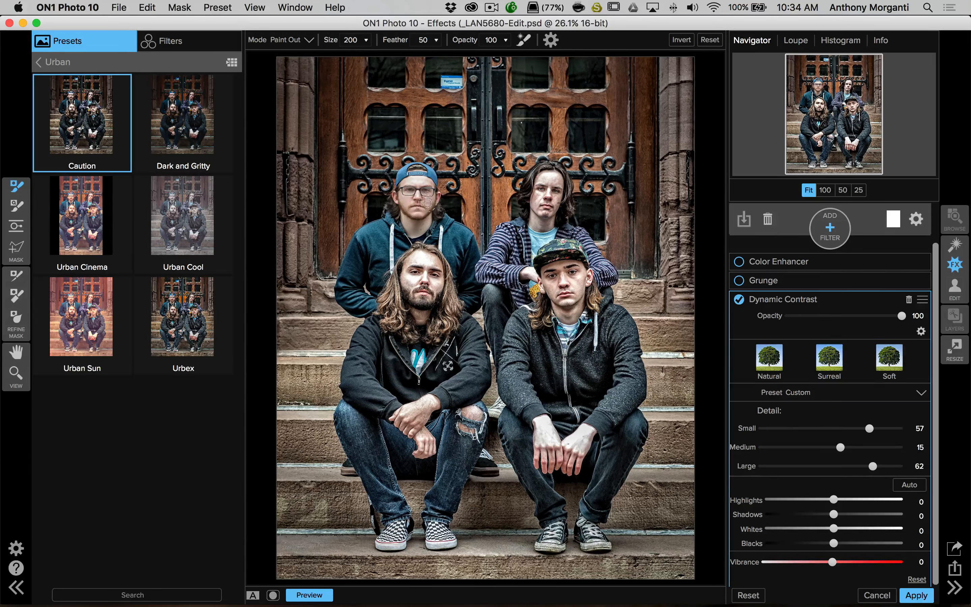
left_click_drag(434, 211, 432, 211)
mouse_move(530, 179)
left_mouse_down()
mouse_move(555, 190)
mouse_move(541, 197)
mouse_move(549, 207)
mouse_move(536, 219)
mouse_move(549, 212)
mouse_move(532, 203)
mouse_move(544, 236)
left_mouse_up()
mouse_move(571, 281)
left_mouse_down()
mouse_move(548, 271)
mouse_move(580, 284)
mouse_move(568, 308)
mouse_move(554, 296)
mouse_move(559, 311)
mouse_move(568, 282)
mouse_move(565, 307)
left_mouse_up()
mouse_move(436, 280)
left_mouse_down()
mouse_move(432, 266)
mouse_move(411, 262)
mouse_move(408, 285)
mouse_move(392, 295)
mouse_move(397, 319)
mouse_move(385, 312)
mouse_move(430, 331)
mouse_move(452, 313)
mouse_move(444, 267)
mouse_move(414, 256)
mouse_move(415, 299)
mouse_move(436, 287)
mouse_move(433, 255)
mouse_move(547, 169)
mouse_move(564, 186)
mouse_move(564, 206)
mouse_move(543, 179)
mouse_move(526, 192)
mouse_move(528, 203)
mouse_move(540, 183)
left_mouse_up()
mouse_move(569, 291)
left_mouse_down()
mouse_move(564, 268)
mouse_move(563, 307)
left_mouse_up()
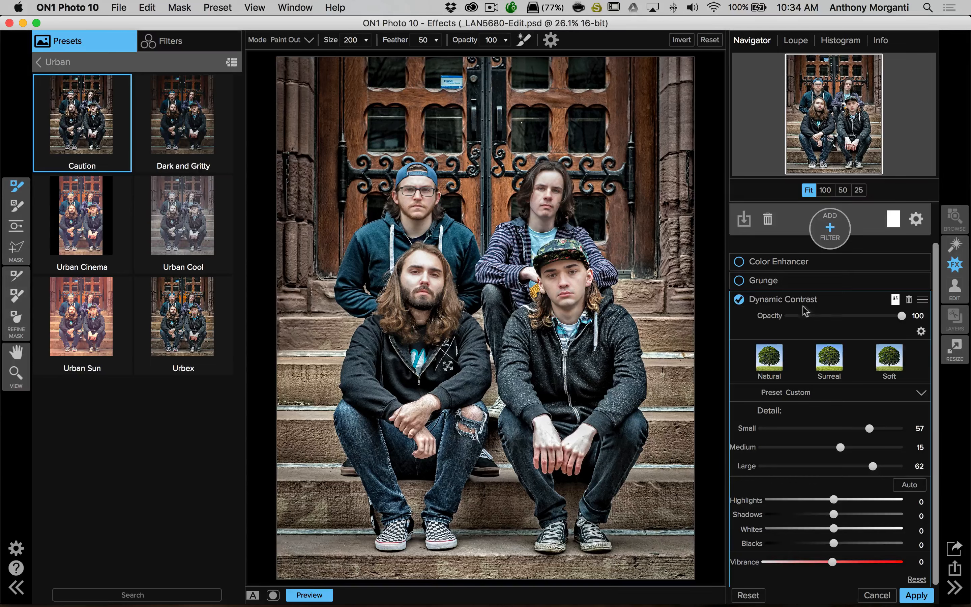
left_click(895, 299)
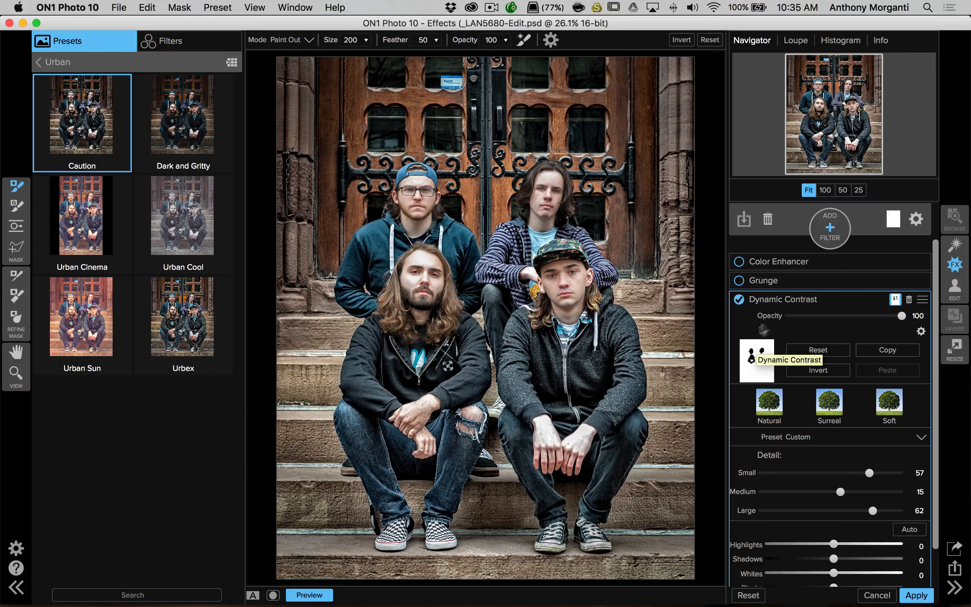
Turn the Grunge and Color Enhancer filters back on and collapse the Color Enhancer settings
left_click(739, 280)
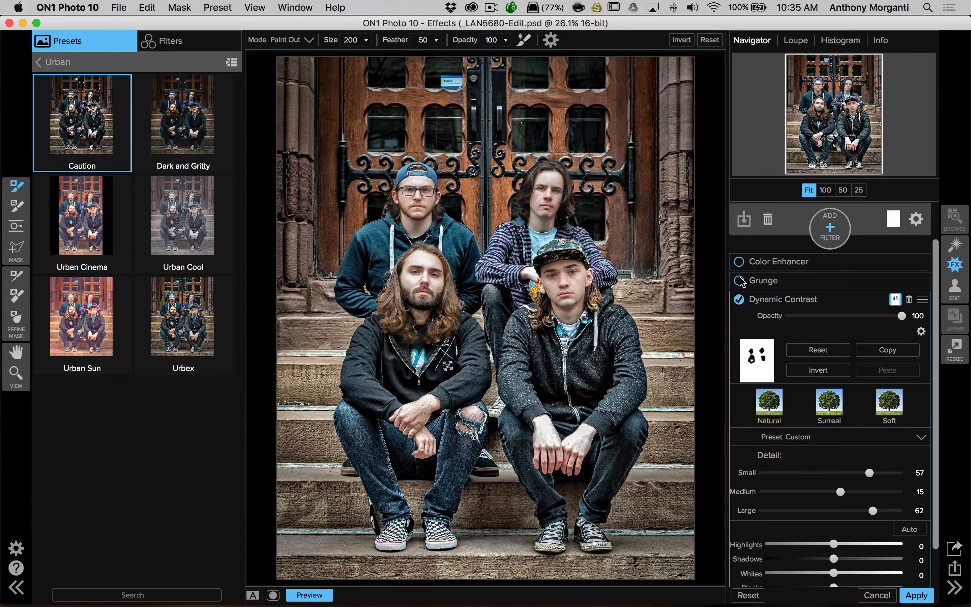
left_click(739, 279)
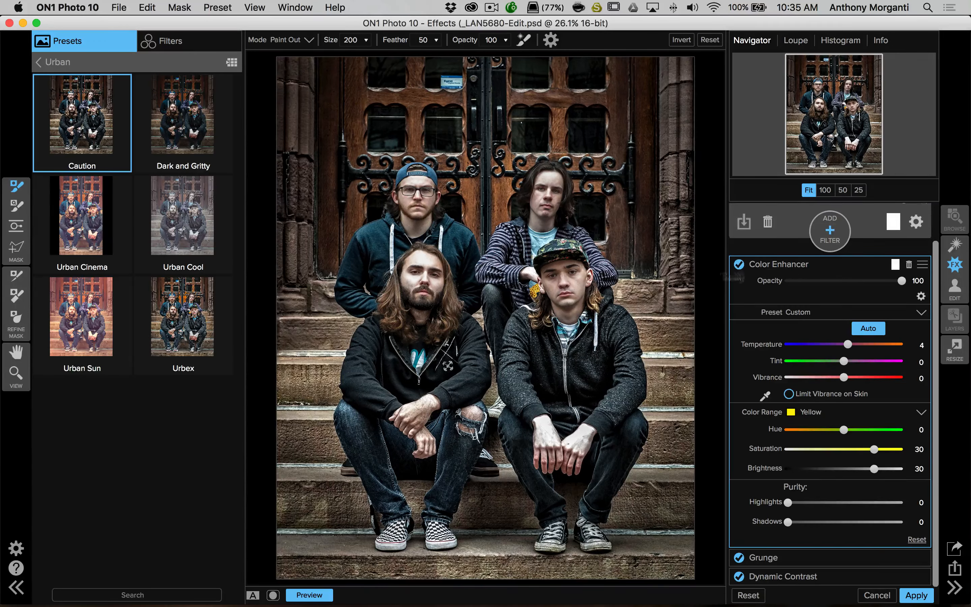
left_click(844, 265)
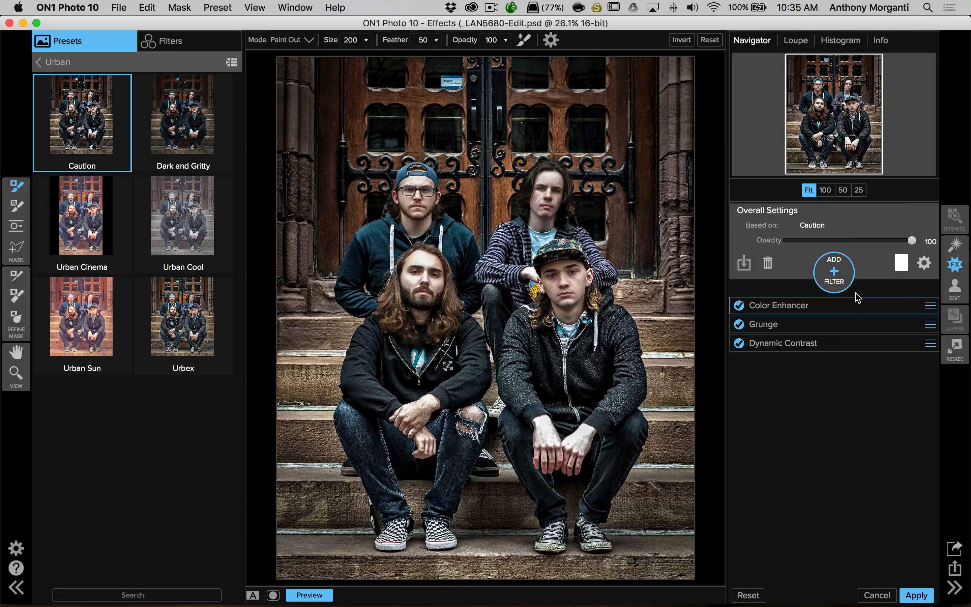
Set the Color Enhancer's color range to All and lower its saturation
left_click(875, 306)
scroll(874, 307, "down", 2)
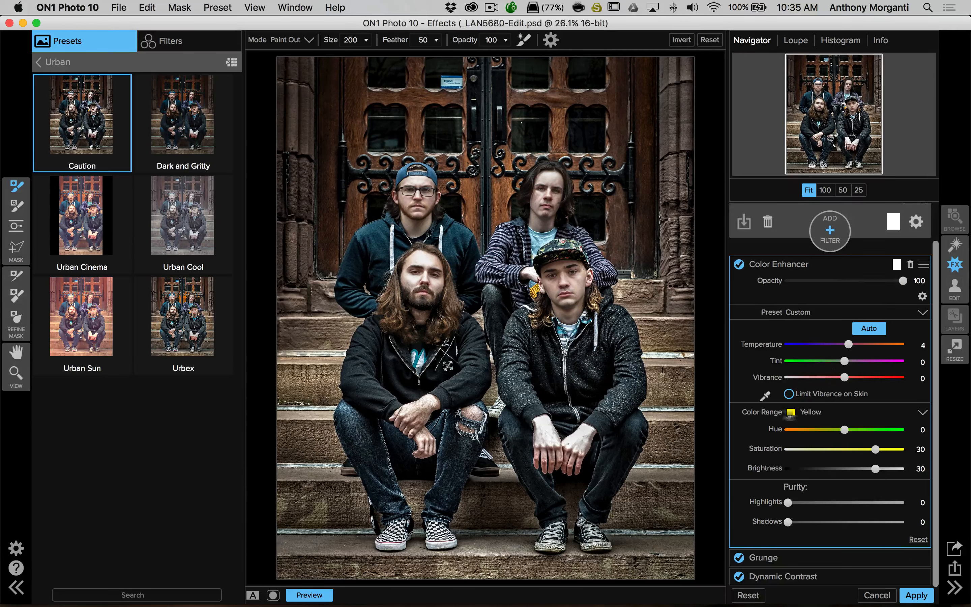
left_click(808, 414)
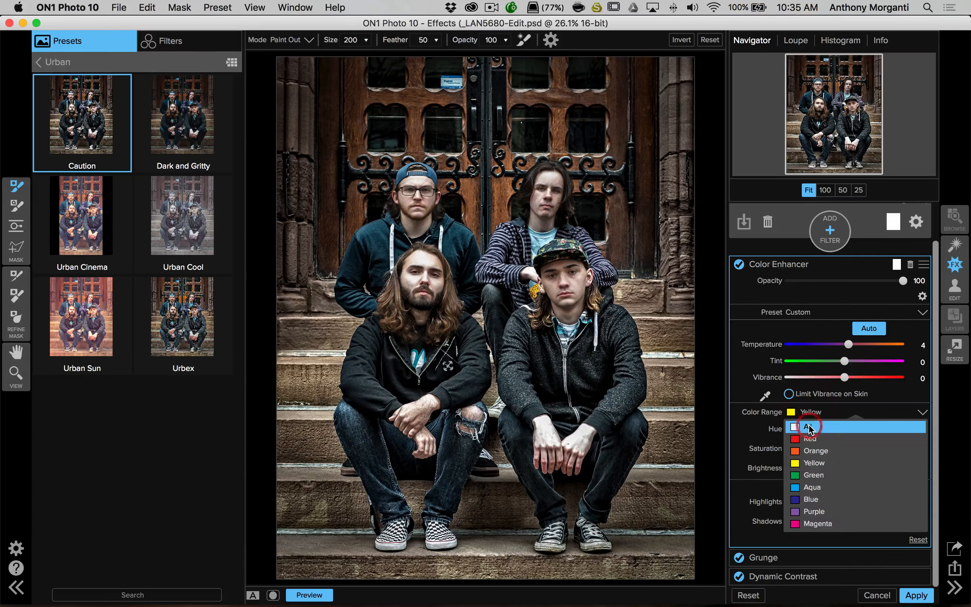
left_click(814, 427)
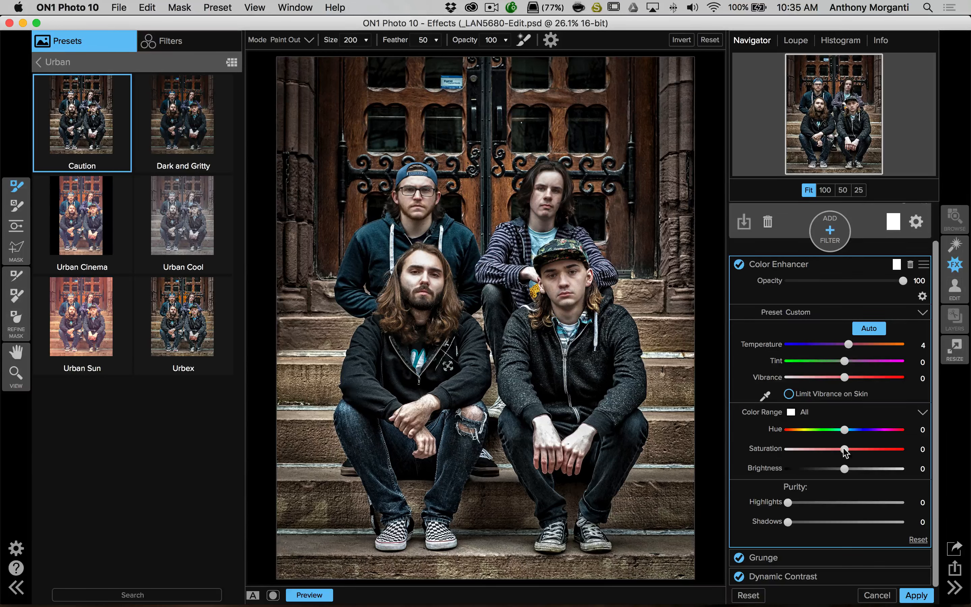
left_click_drag(842, 449, 813, 453)
left_click(840, 269)
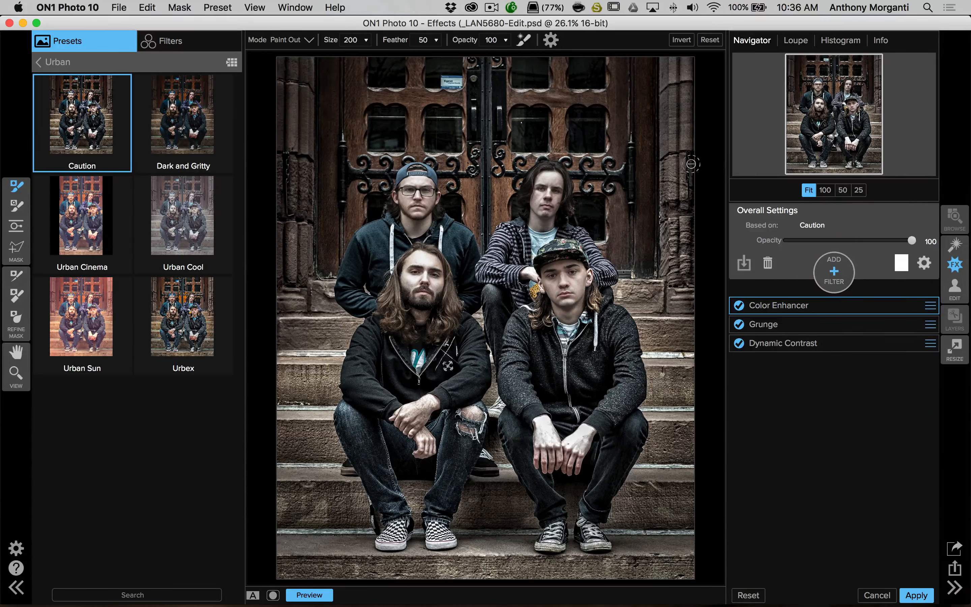
Add a Vignette filter to the filter stack and open its settings
left_click(831, 272)
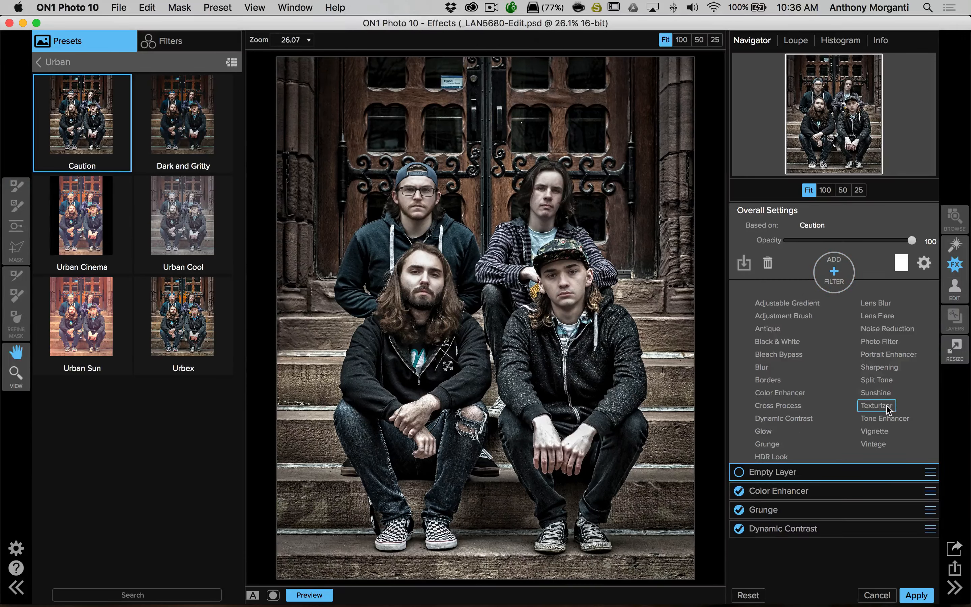
left_click(884, 431)
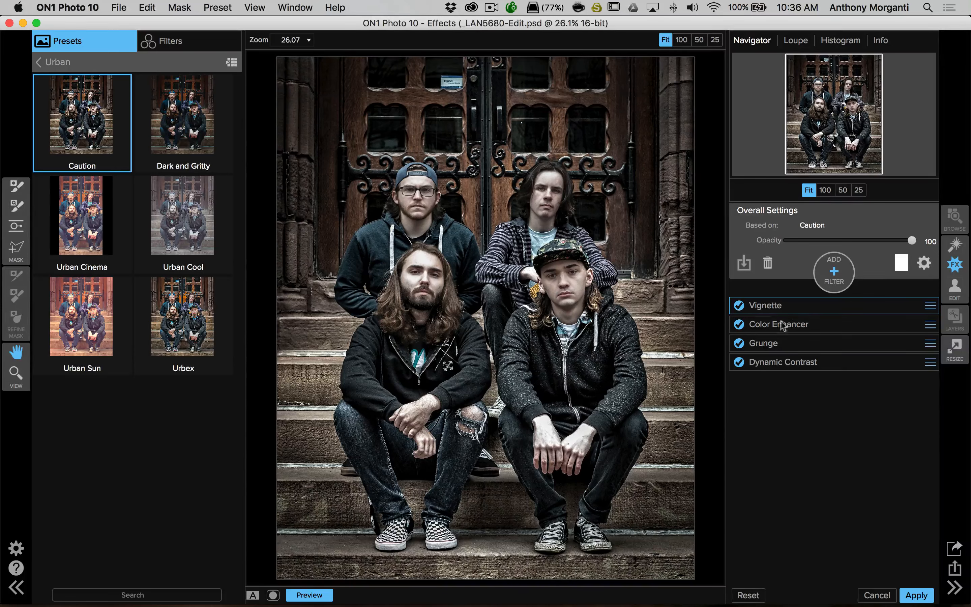
left_click(804, 304)
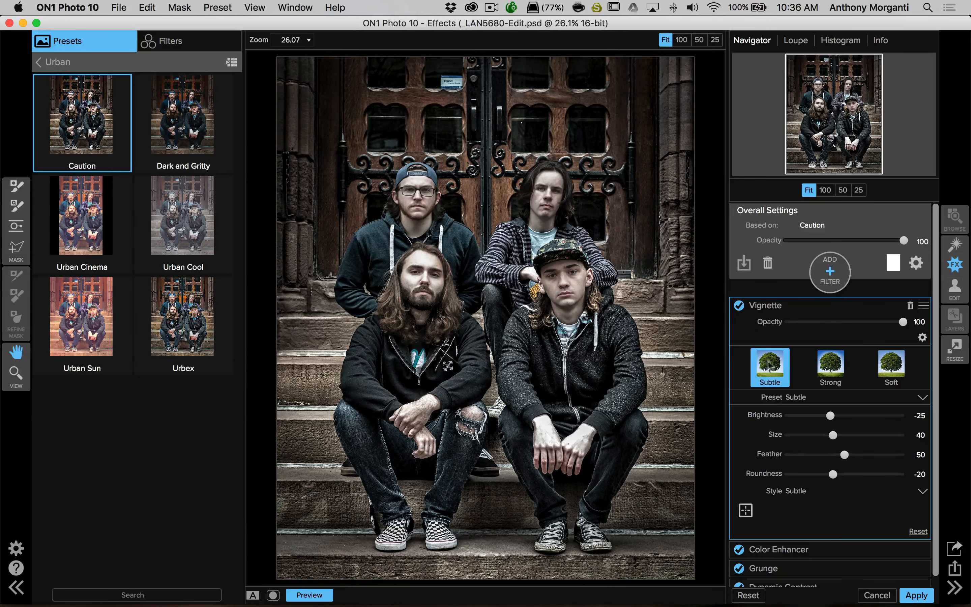
Apply the Soft preset to the Vignette filter, raise its size to 49, and collapse its settings
left_click(891, 367)
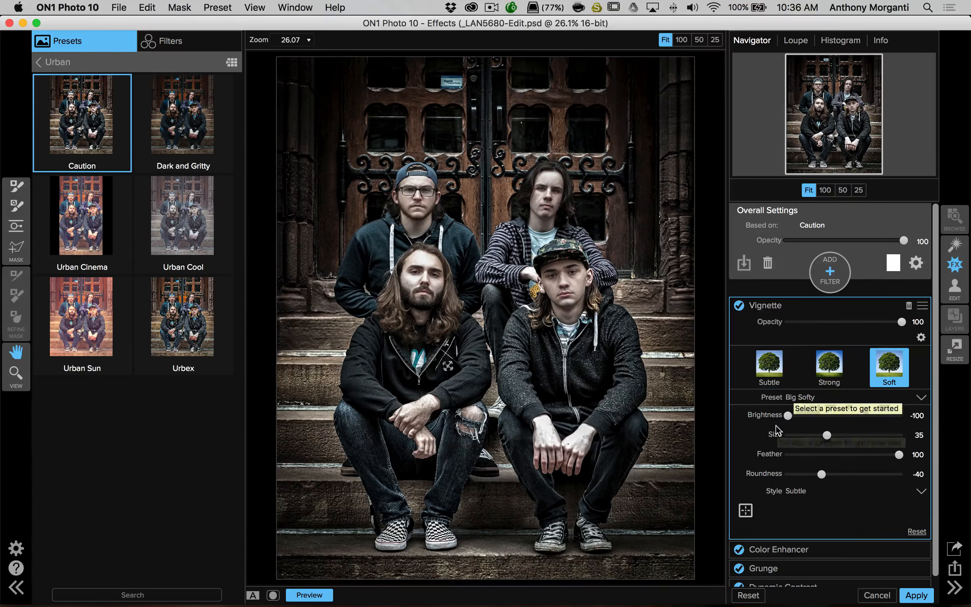
left_click_drag(823, 437, 843, 440)
left_click(842, 436)
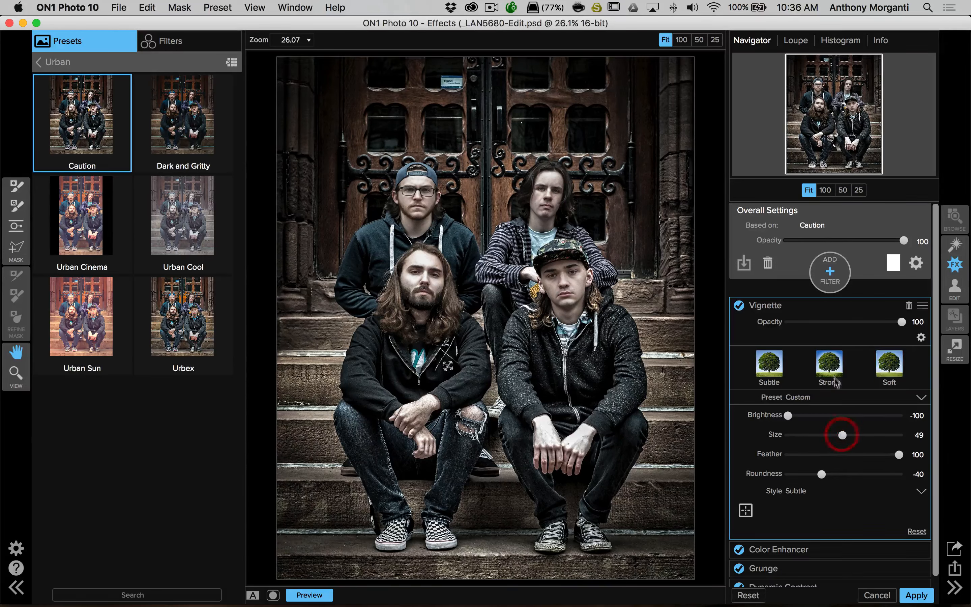
left_click(816, 305)
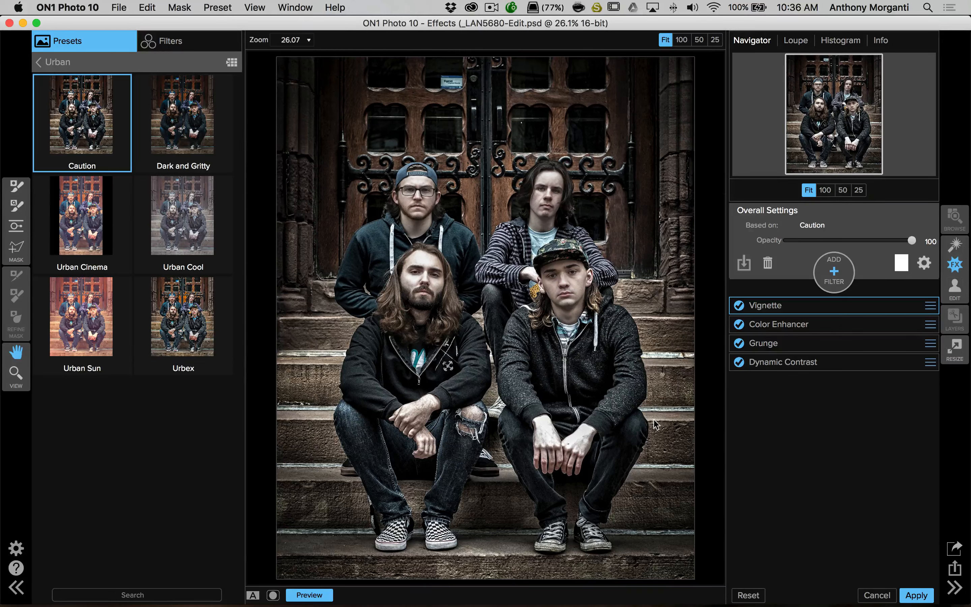
Review the Color Enhancer settings and apply the filter stack to the photo with the Vignette filter turned off
left_click(859, 327)
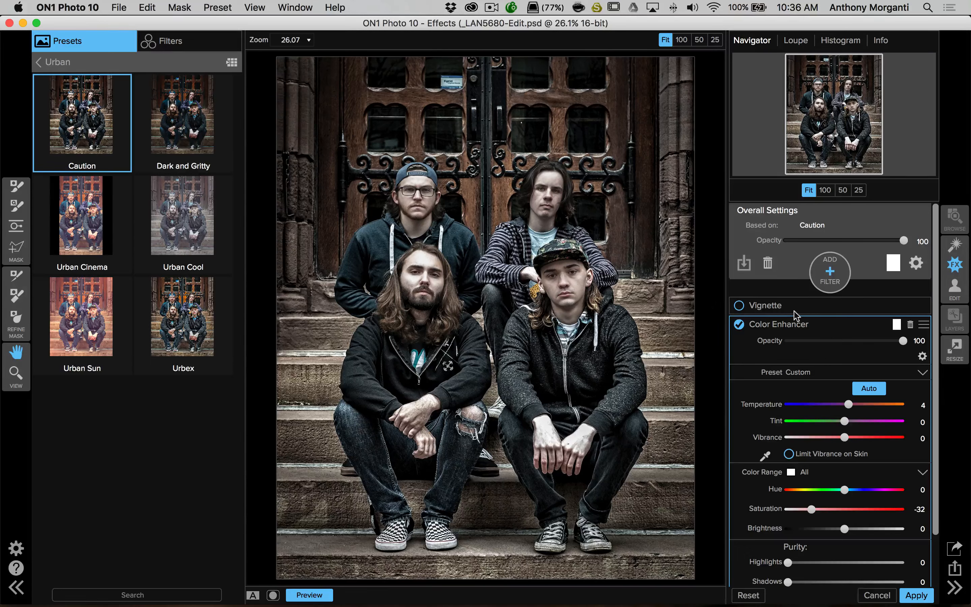
left_click(848, 328)
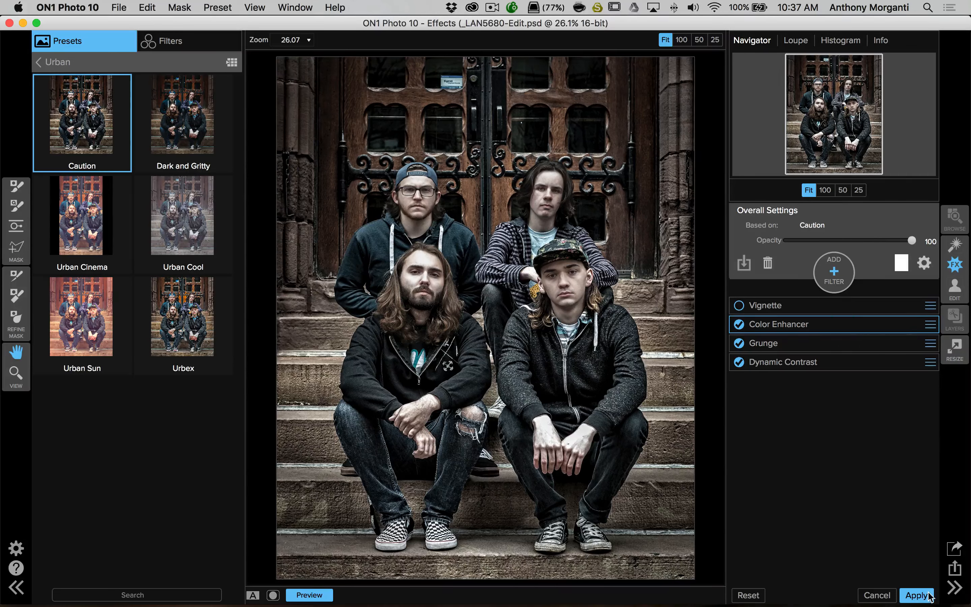
left_click(918, 594)
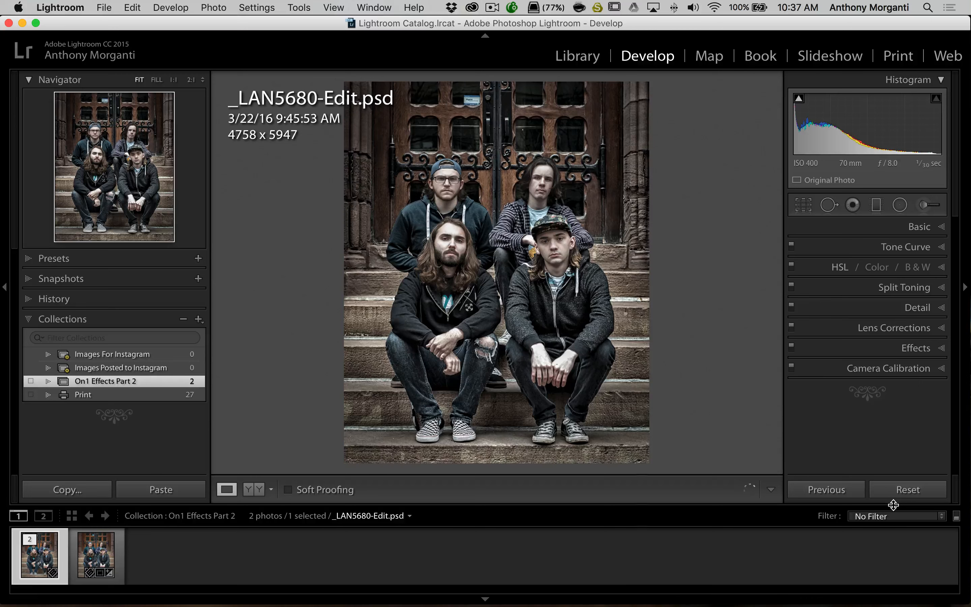
Compare the original _LAN5680.NEF with the edited _LAN5680-Edit.psd in Lightroom, ending on the edited version
left_click(104, 553)
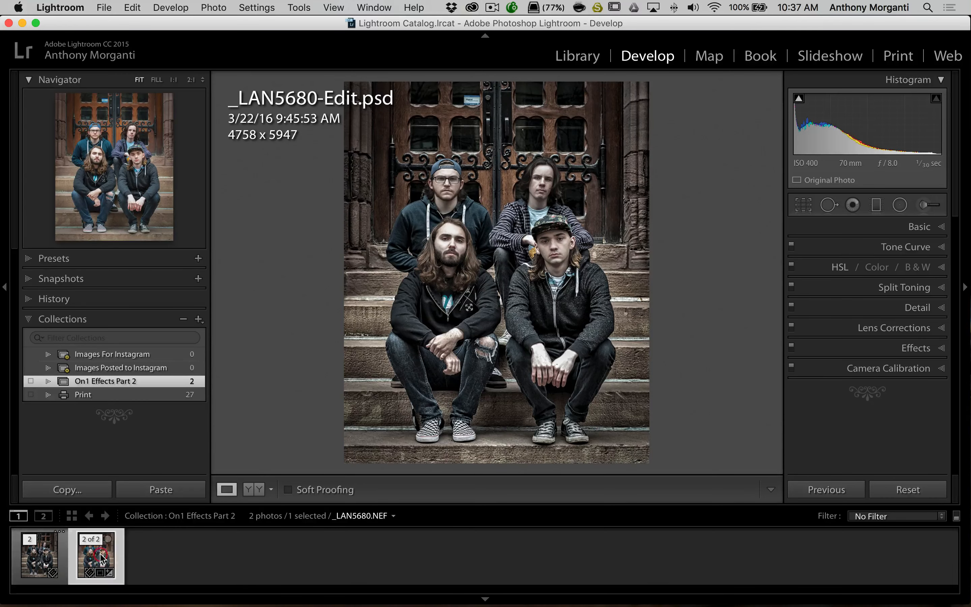
left_click(36, 558)
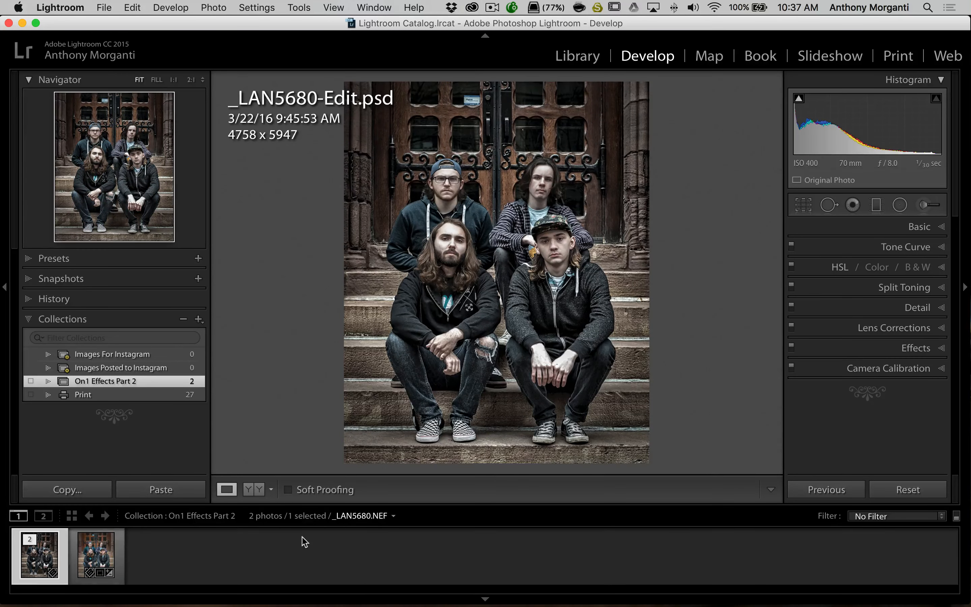